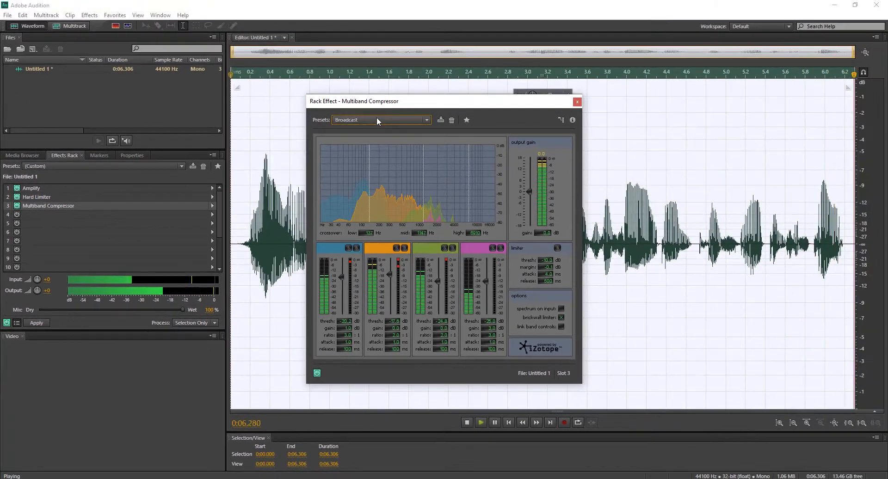
Choose another preset for the Multiband Compressor effect and play the recording.
click(492, 55)
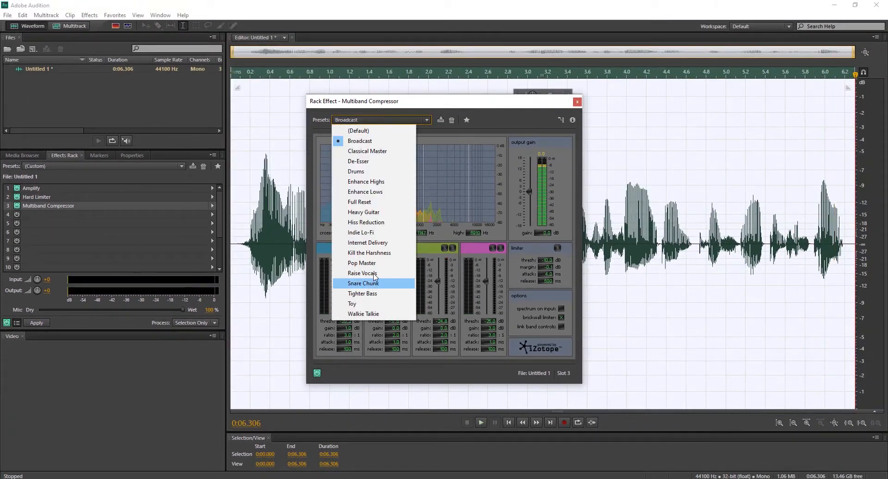
click(369, 234)
key(space)
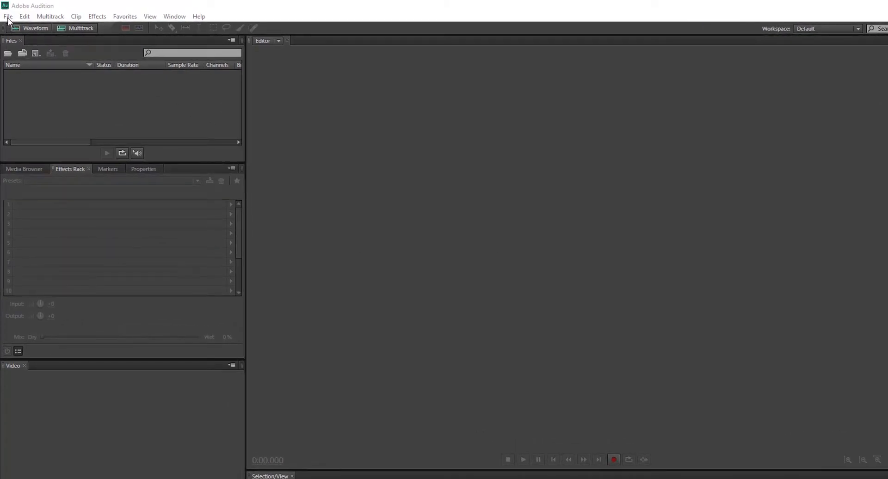
Create a new mono audio file with a 44100 Hz sample rate and 32 (float) bit depth.
click(8, 17)
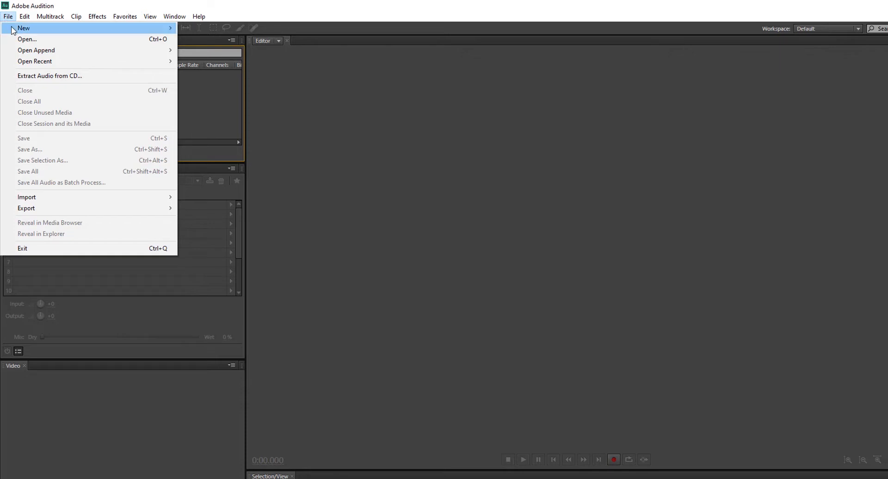
mouse_move(16, 29)
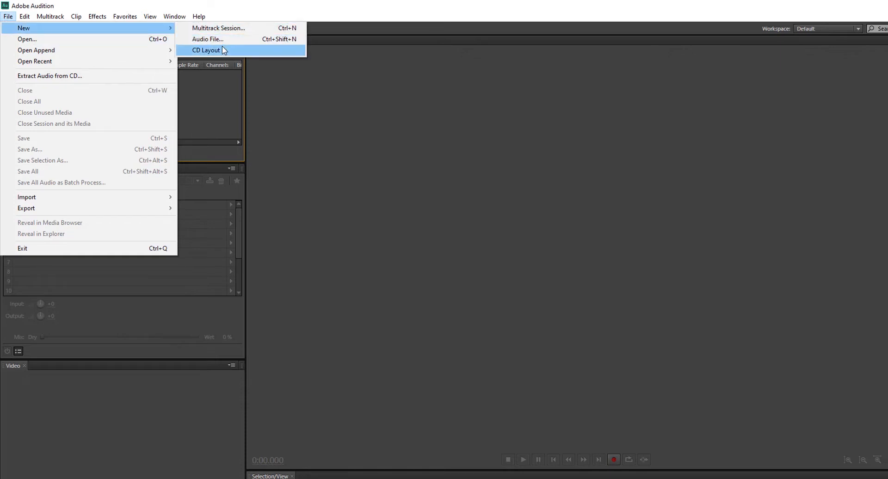
click(206, 39)
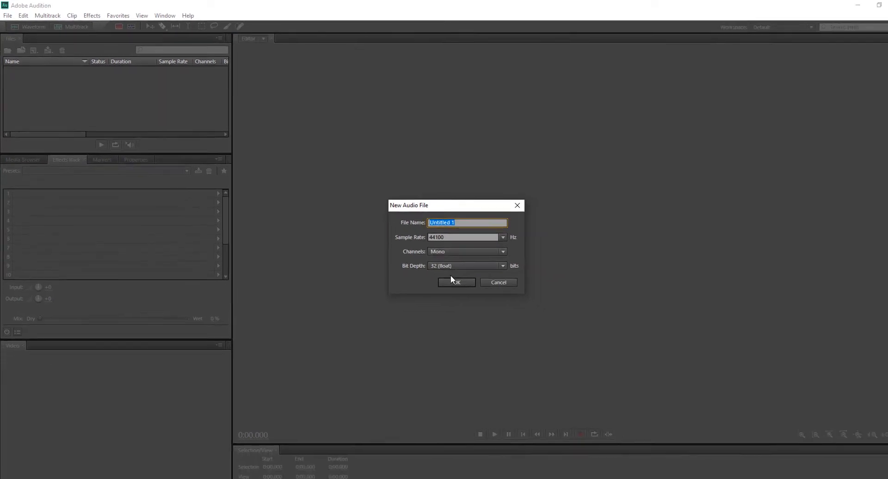
click(448, 277)
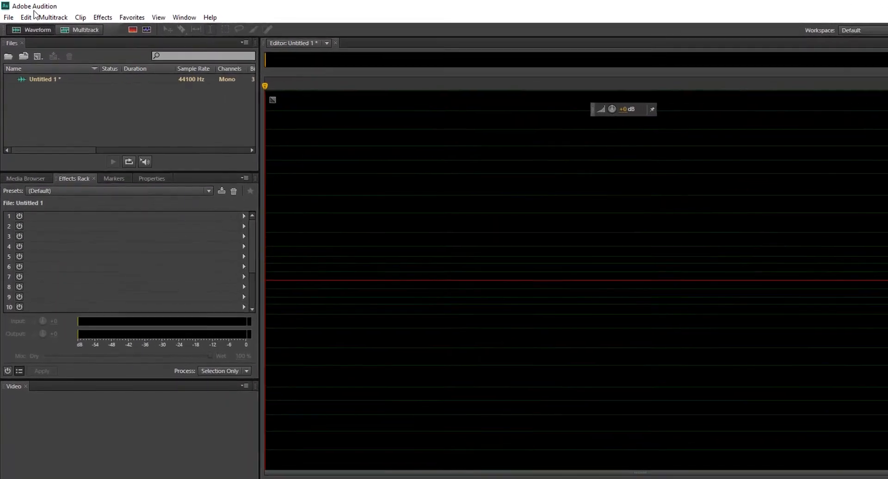
Check in the audio hardware preferences that the FIFINE microphone is the default input, and accept the settings.
click(26, 18)
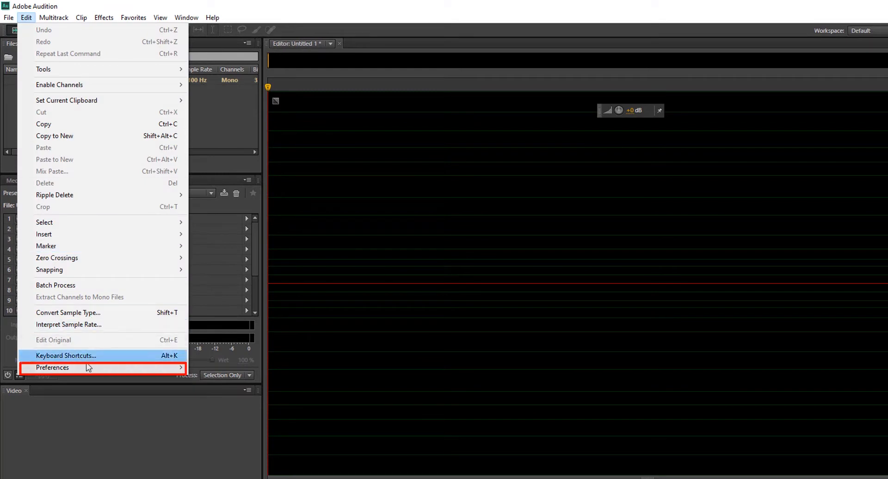
mouse_move(88, 368)
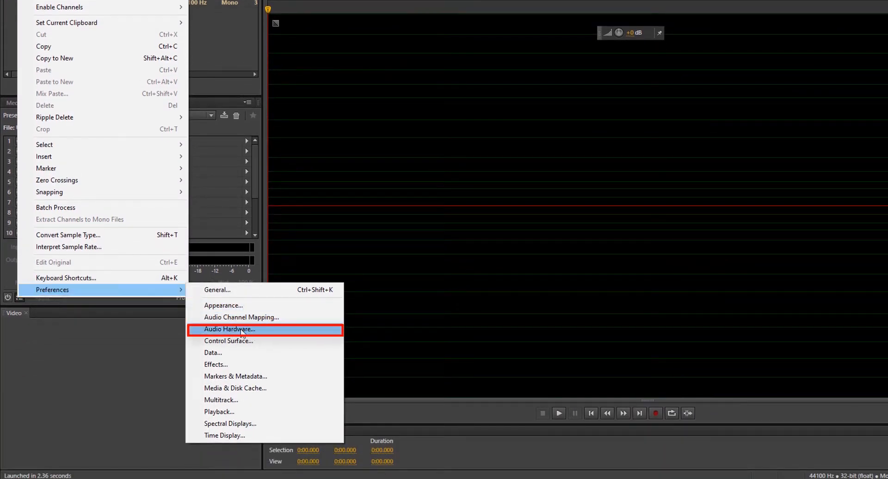
click(239, 330)
click(551, 122)
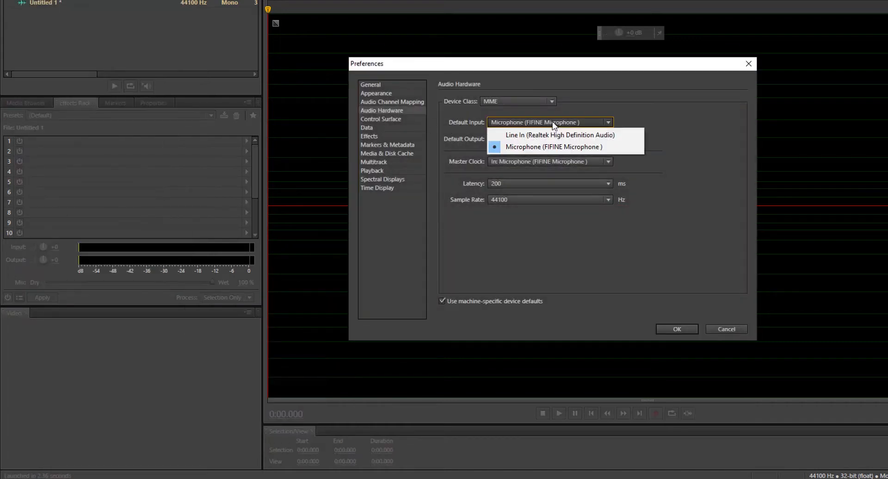
click(548, 121)
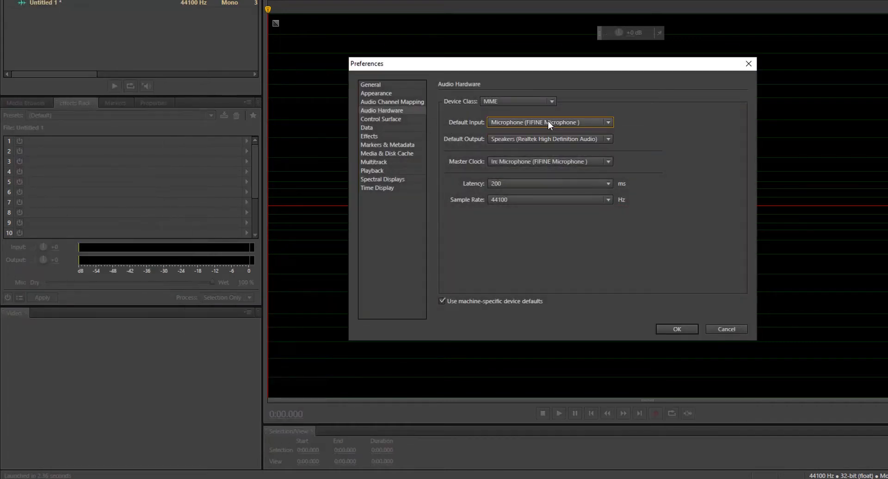
click(685, 328)
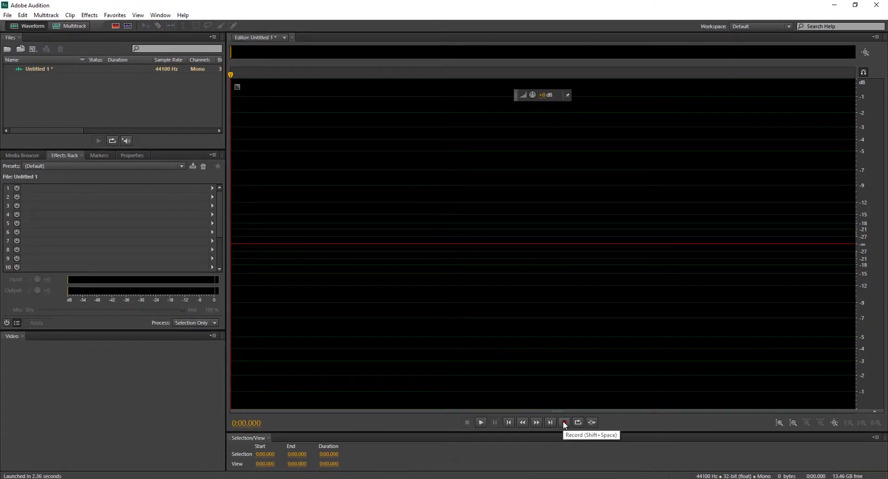
Record a short voice clip into the new audio file and play it back.
click(564, 423)
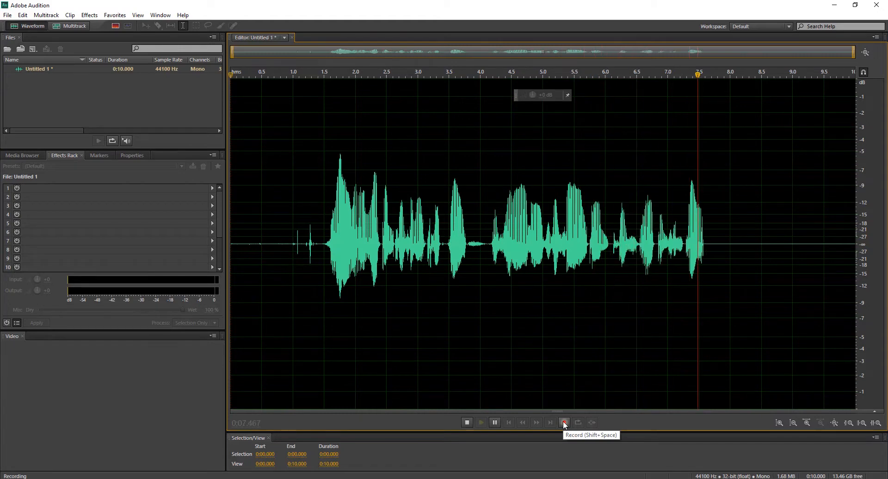
click(565, 422)
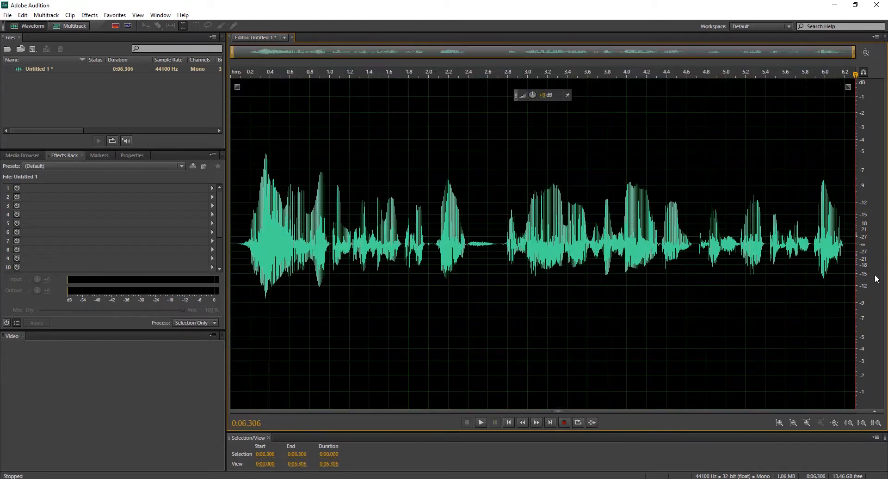
key(space)
key(space)
Select the entire waveform and add an Amplify effect with the +3dB Boost preset to rack slot 1.
click(243, 206)
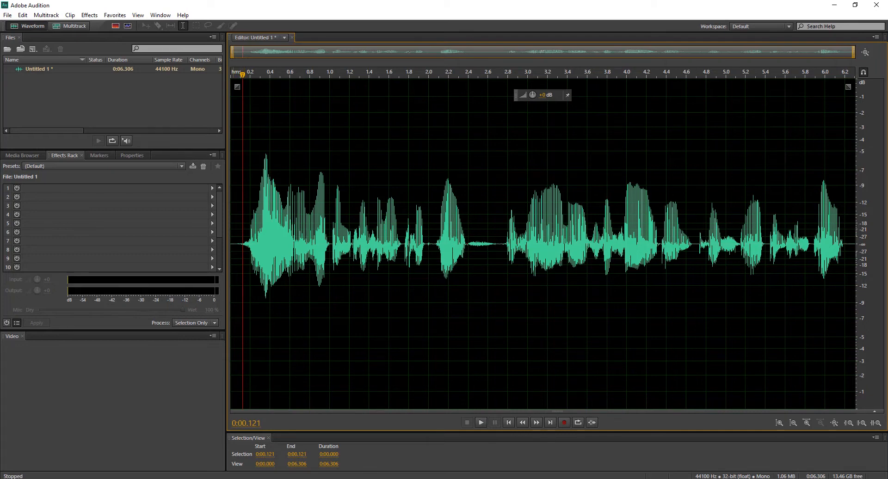
key(ctrl+a)
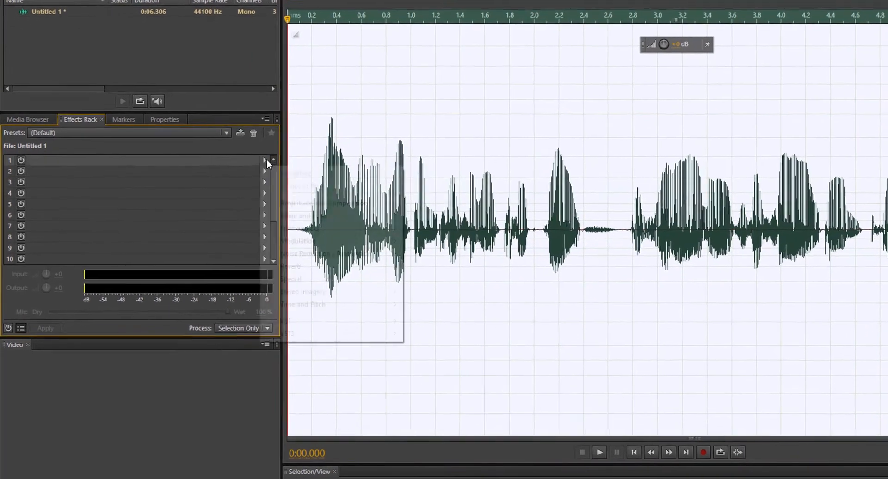
click(249, 179)
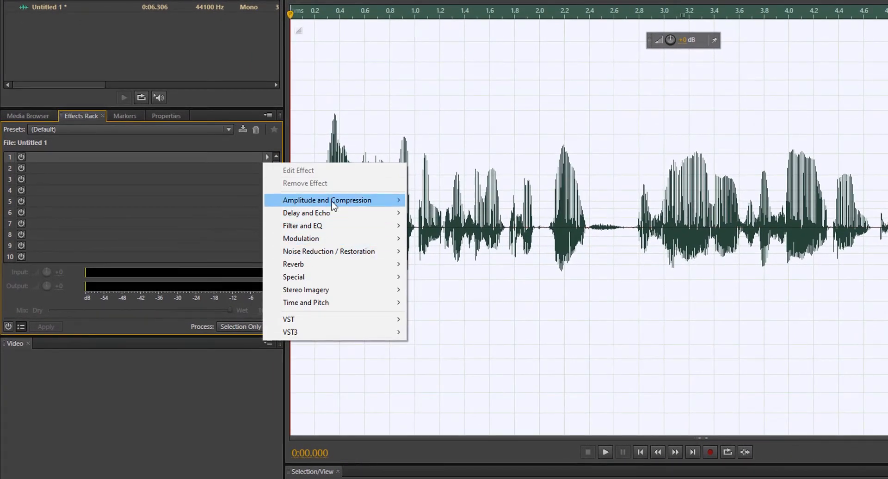
mouse_move(364, 198)
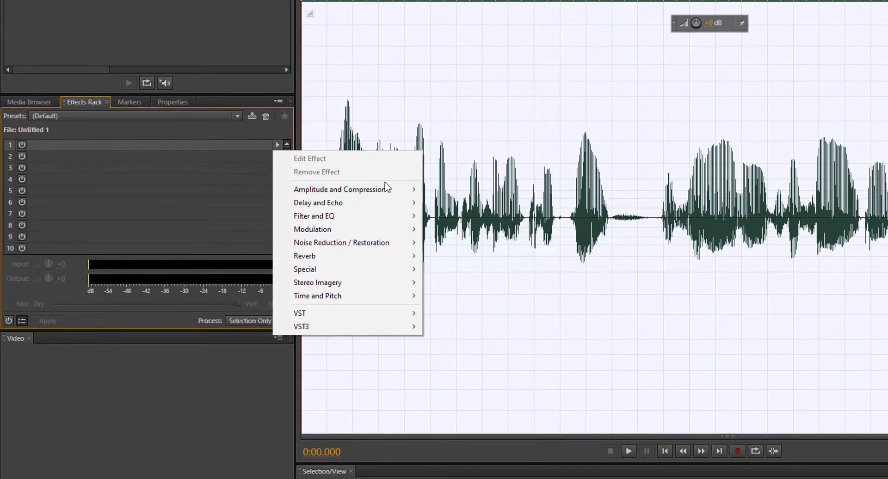
mouse_move(402, 190)
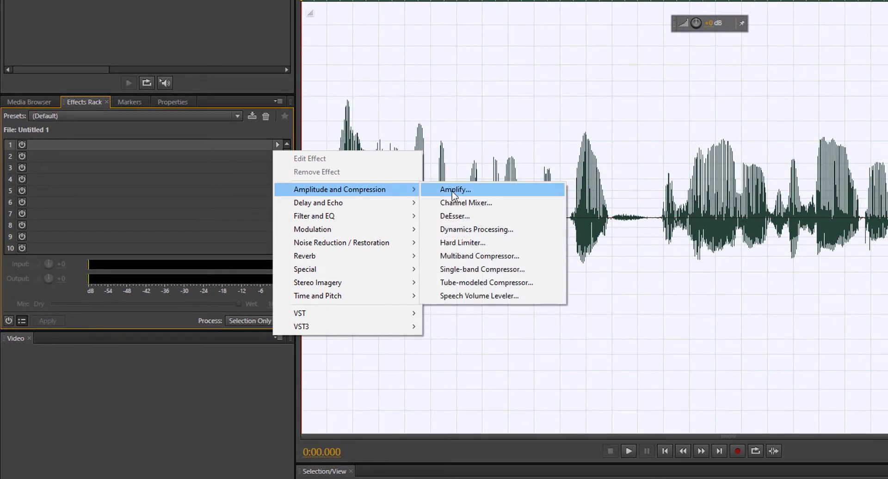
click(453, 193)
click(526, 173)
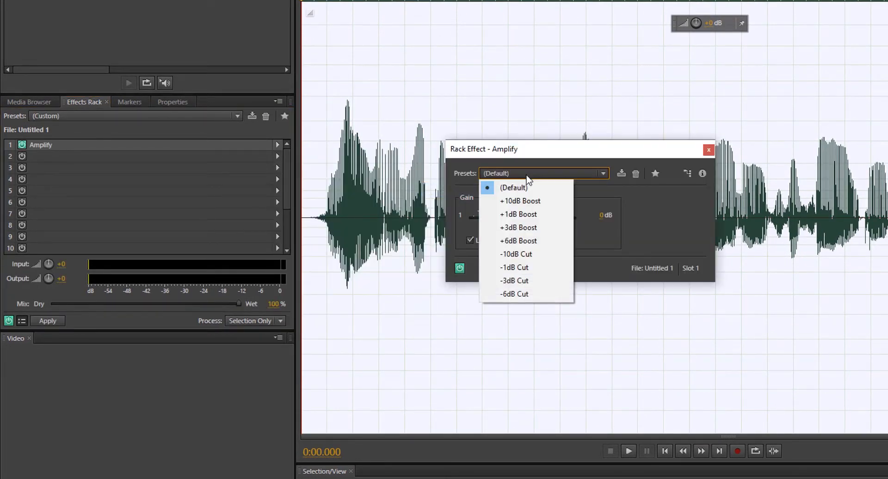
click(527, 227)
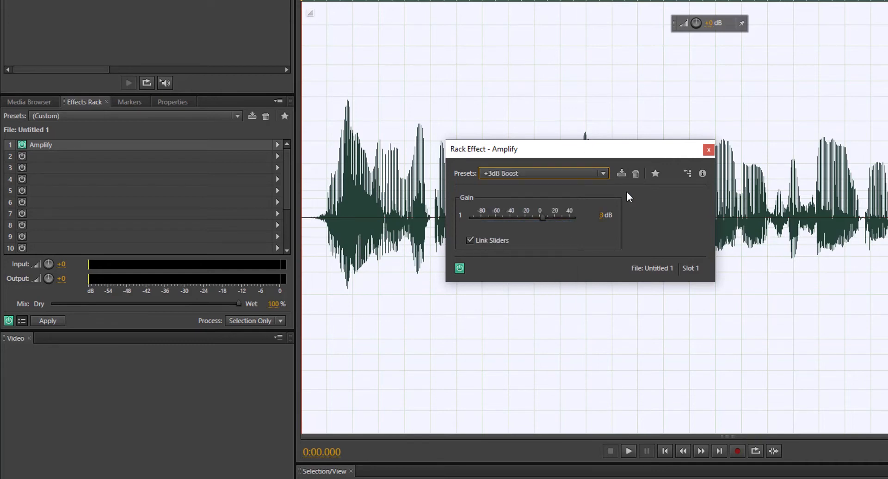
click(709, 150)
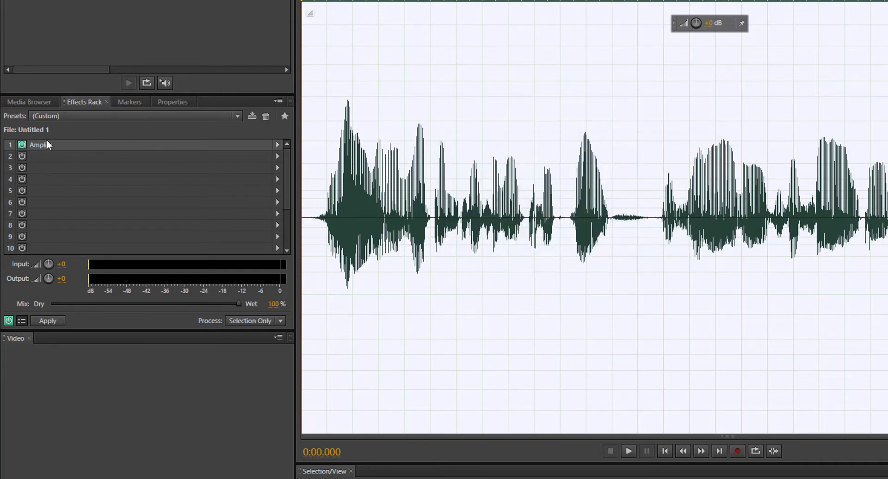
Play the recording while bypassing and re-enabling the Amplify effect to compare the sound.
key(space)
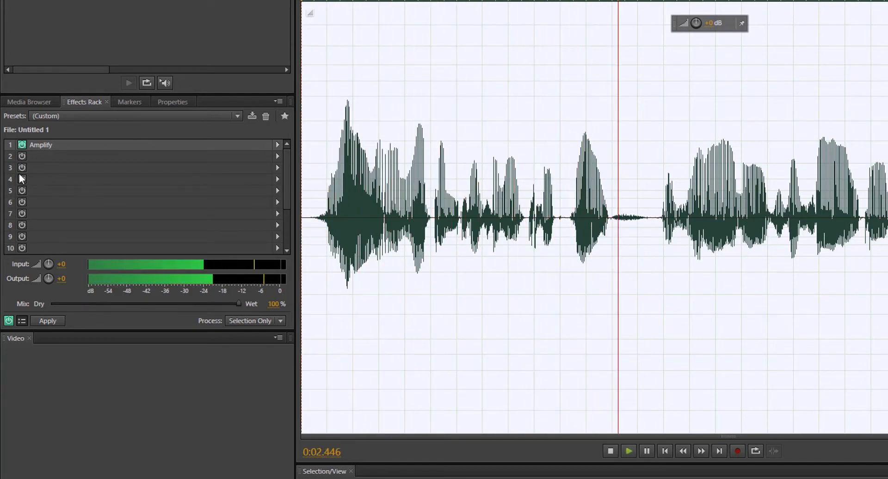
click(23, 144)
click(23, 145)
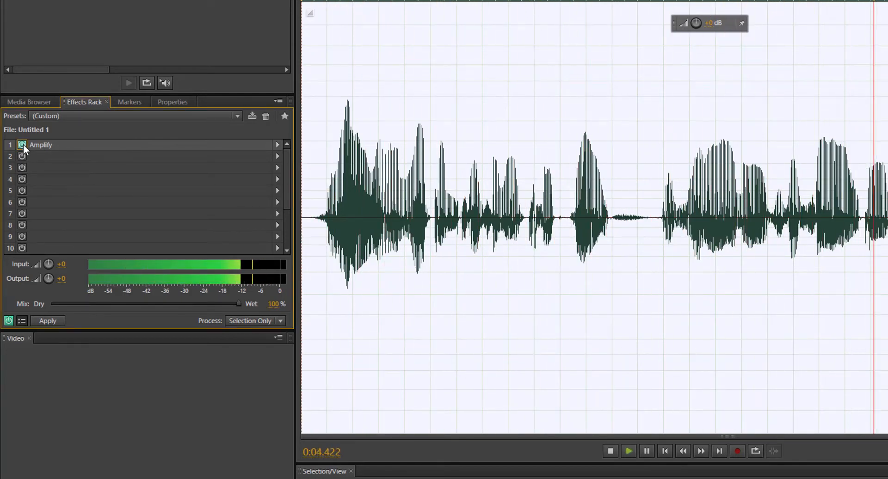
key(space)
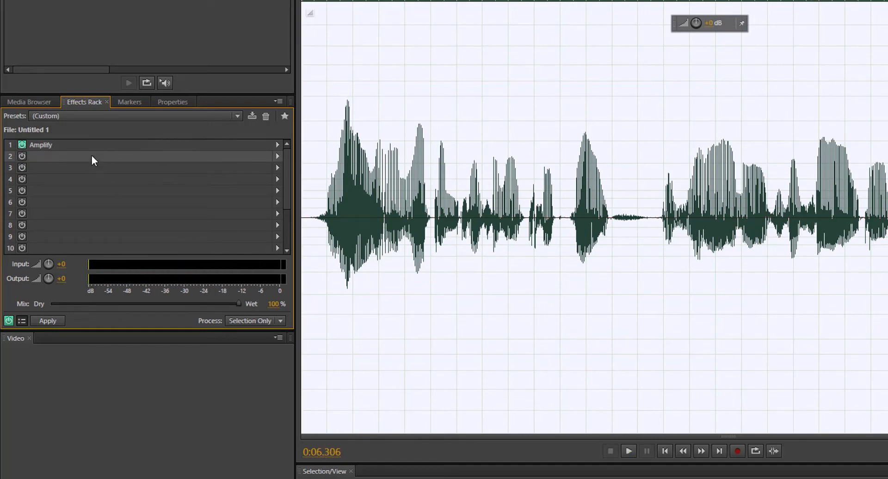
Add a Hard Limiter effect with the Limit to -3dB preset to rack slot 2.
click(278, 156)
mouse_move(332, 203)
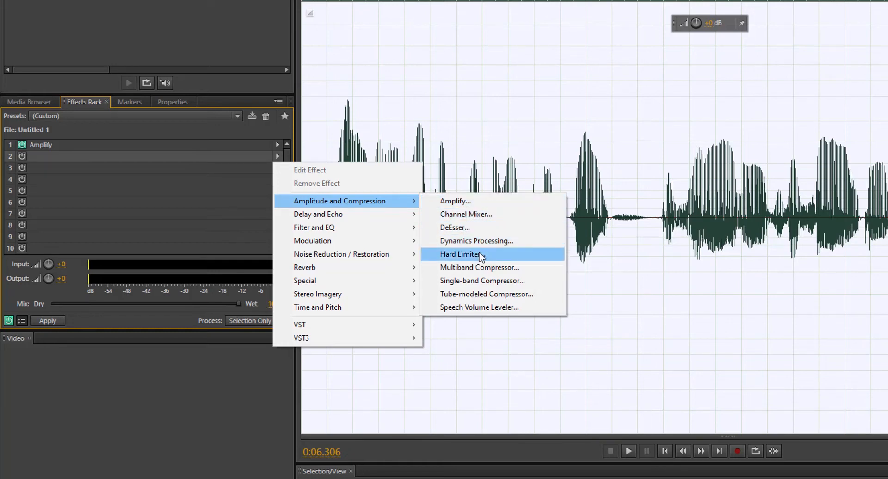
click(463, 254)
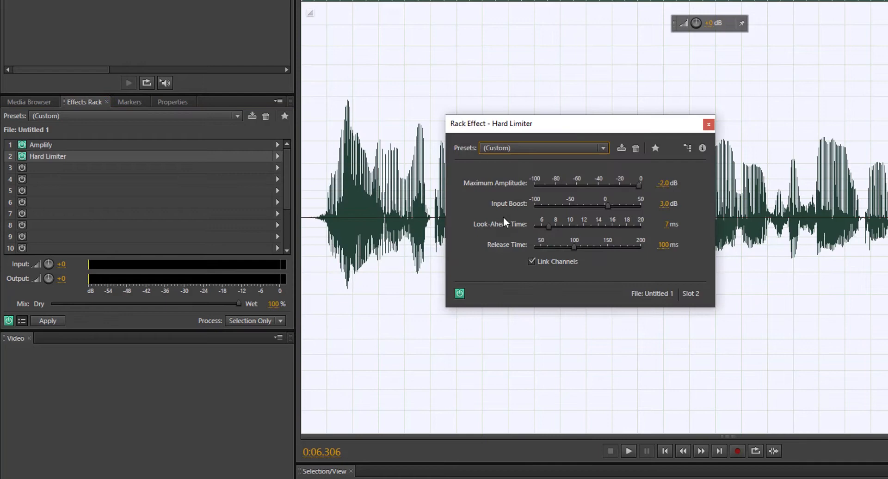
click(534, 148)
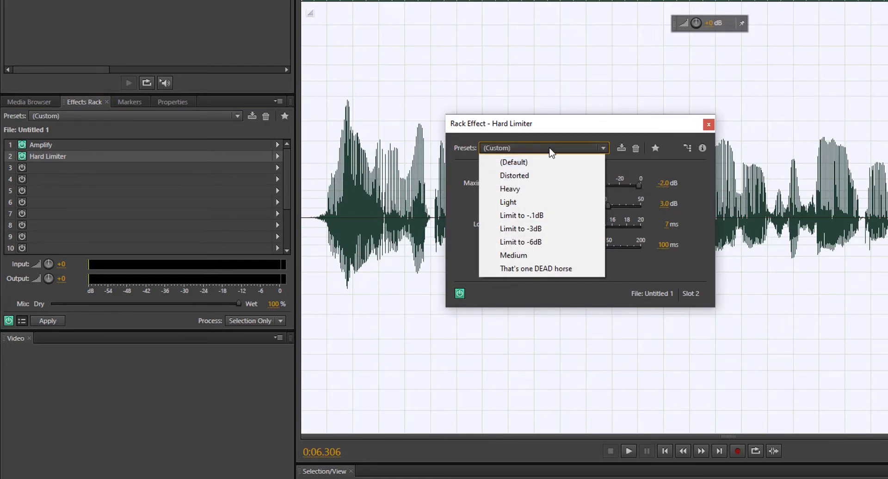
click(535, 230)
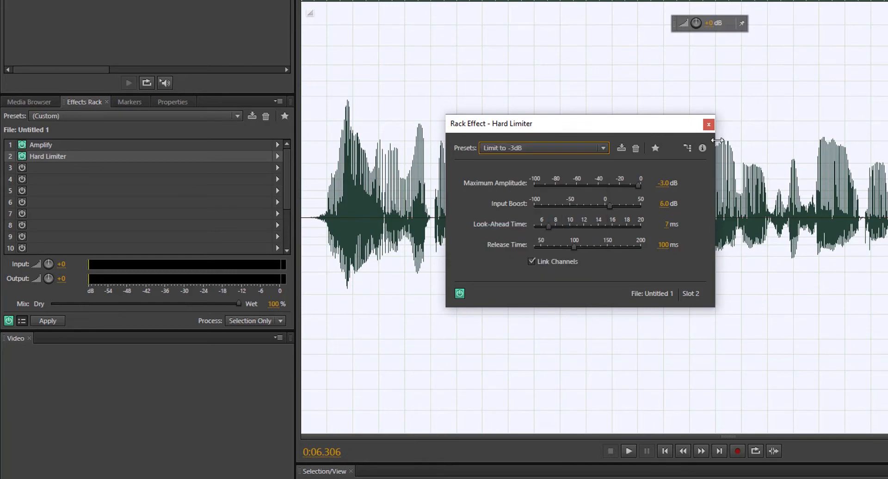
click(708, 125)
Play the recording while bypassing and re-enabling the Hard Limiter to compare the sound.
key(space)
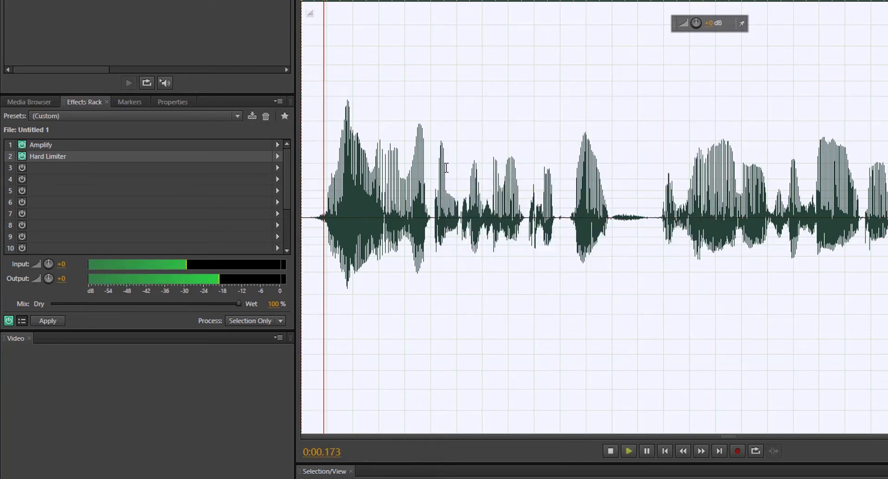
click(25, 159)
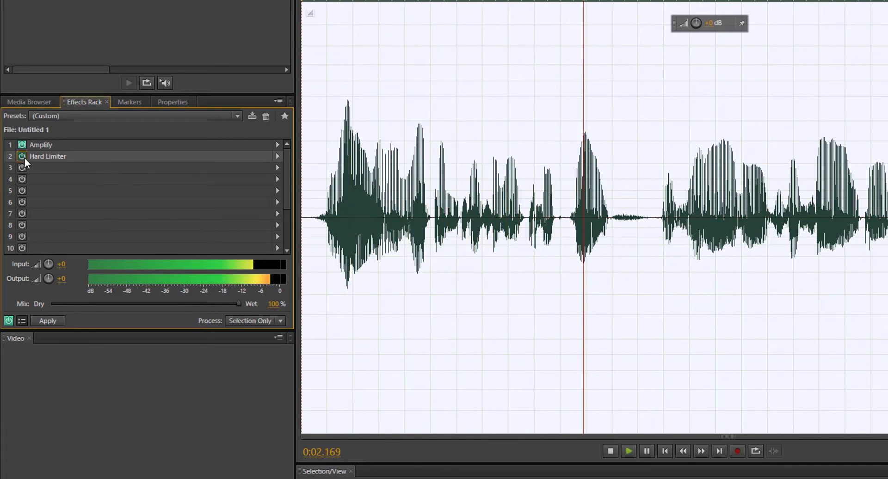
click(25, 159)
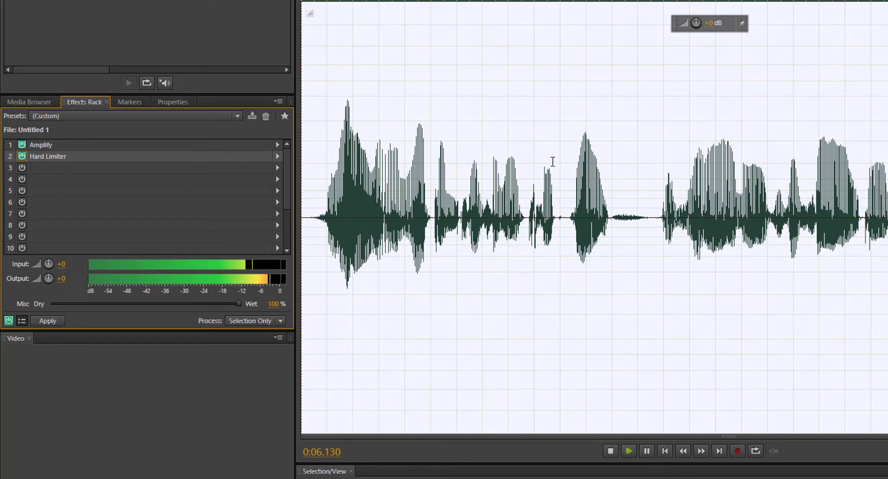
key(space)
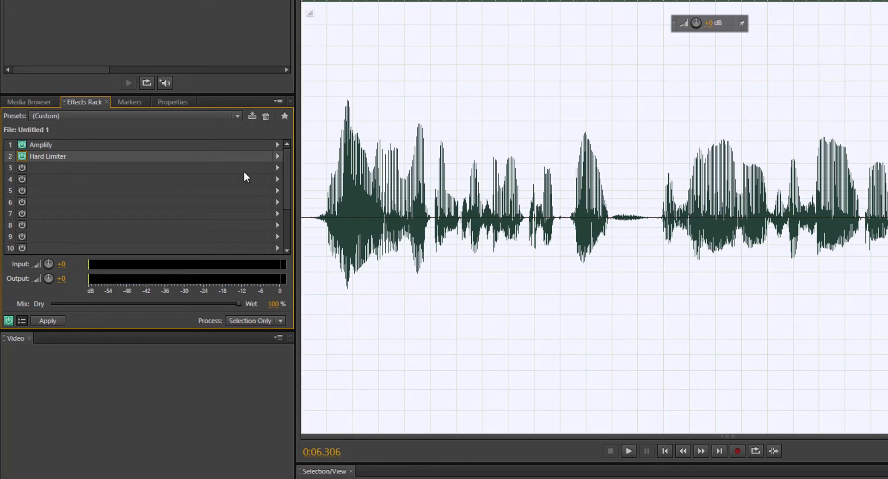
Add a Multiband Compressor effect with the Broadcast preset to rack slot 3.
click(277, 169)
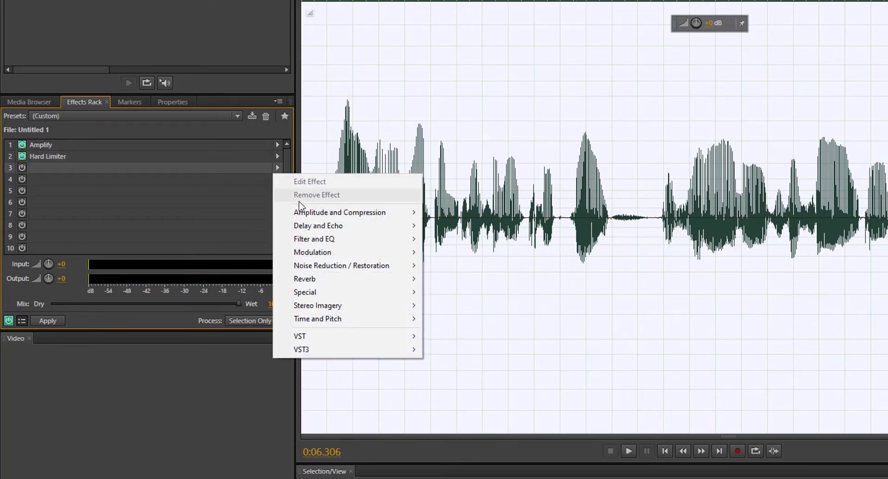
mouse_move(313, 214)
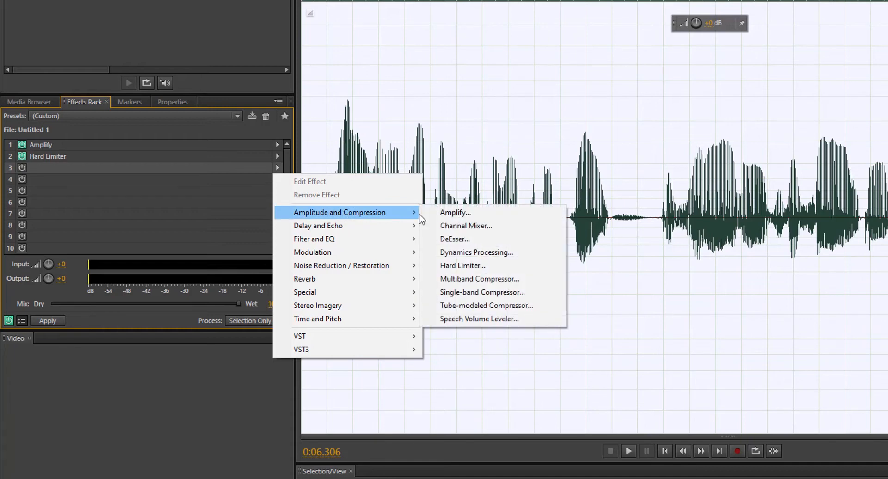
click(487, 279)
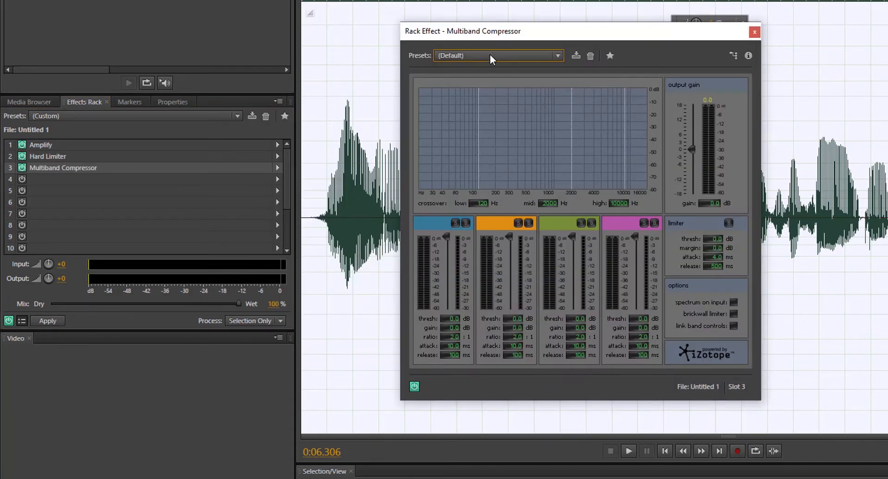
click(490, 54)
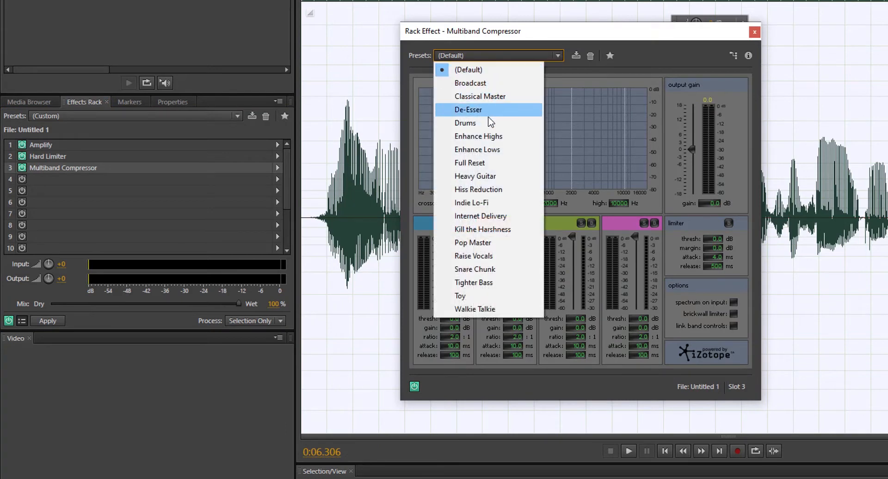
click(480, 87)
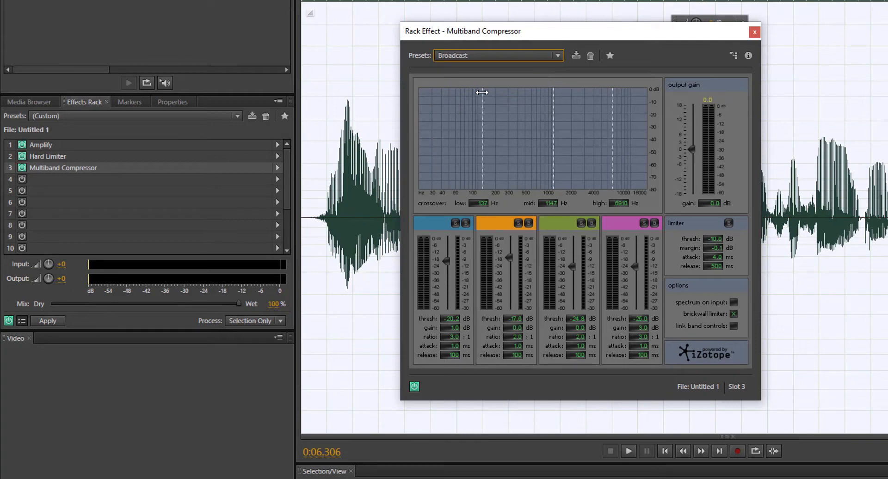
Play the recording through the Multiband Compressor, reselect its Broadcast preset and close the effect's settings.
key(space)
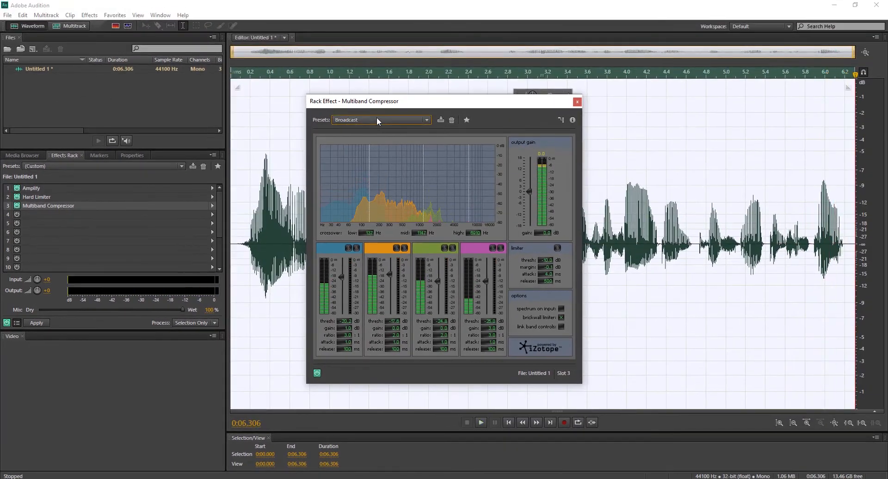
click(377, 119)
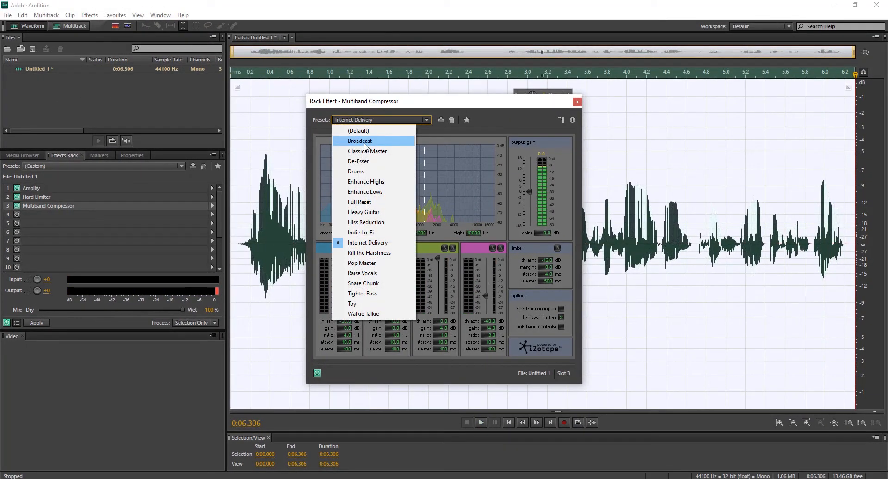
click(366, 141)
click(576, 102)
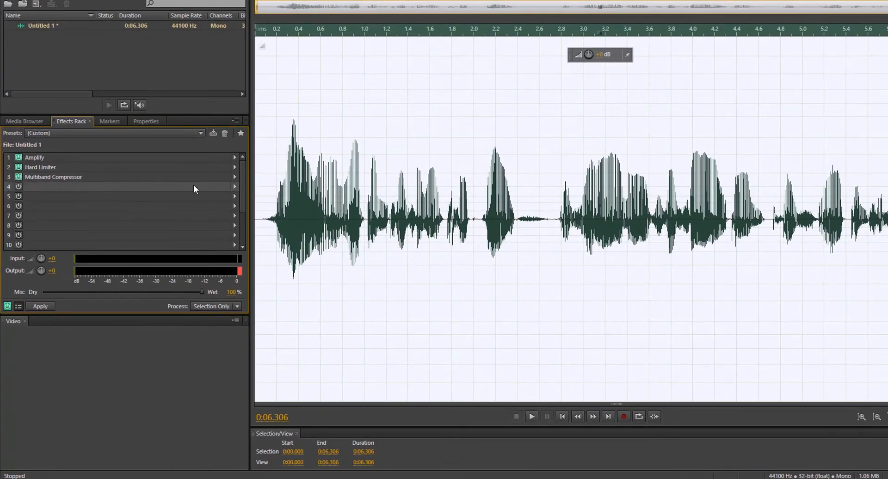
Add a Parametric Equalizer effect with the Vocal Enhancer preset to rack slot 4.
click(234, 186)
mouse_move(281, 238)
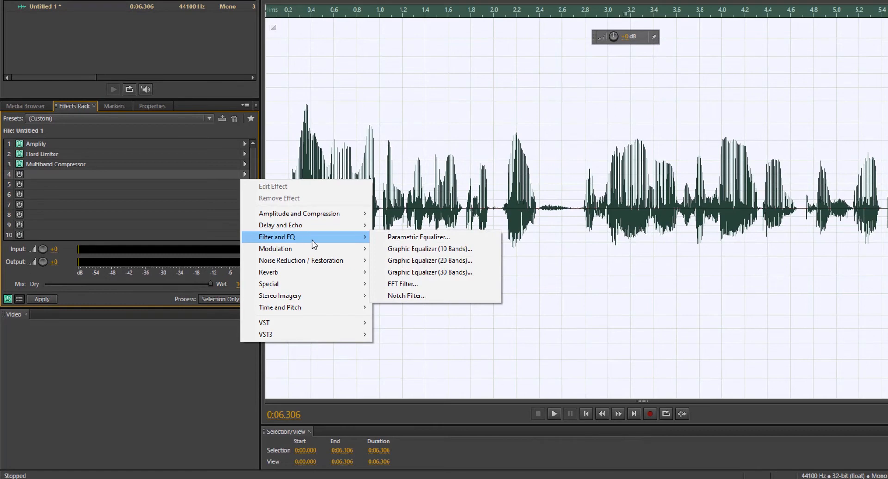
click(400, 241)
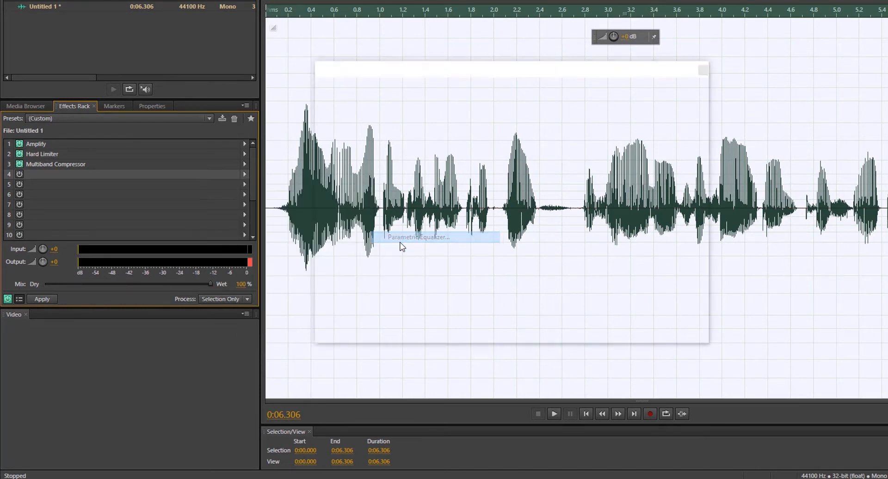
click(399, 94)
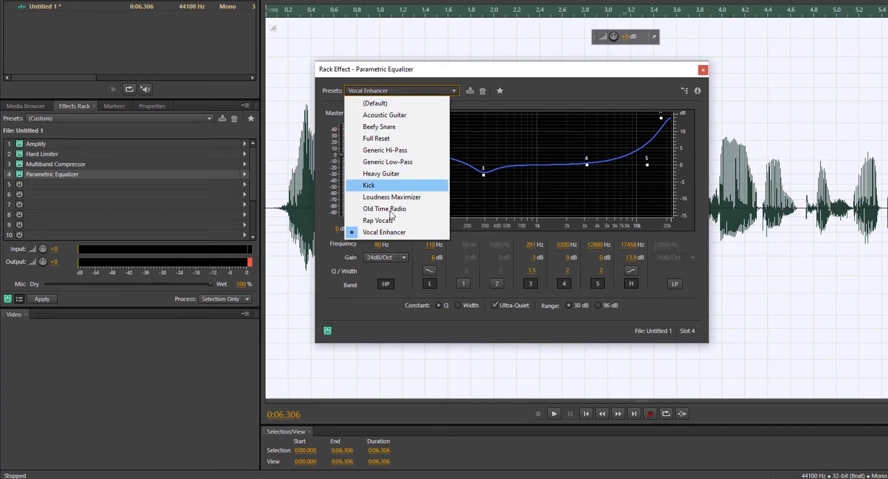
click(379, 234)
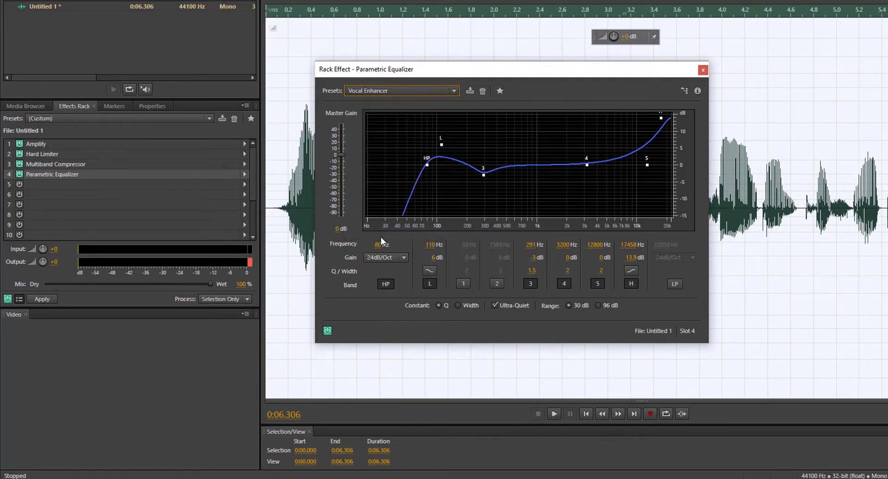
Play the recording through the Parametric Equalizer, review its presets and close the effect's settings.
key(space)
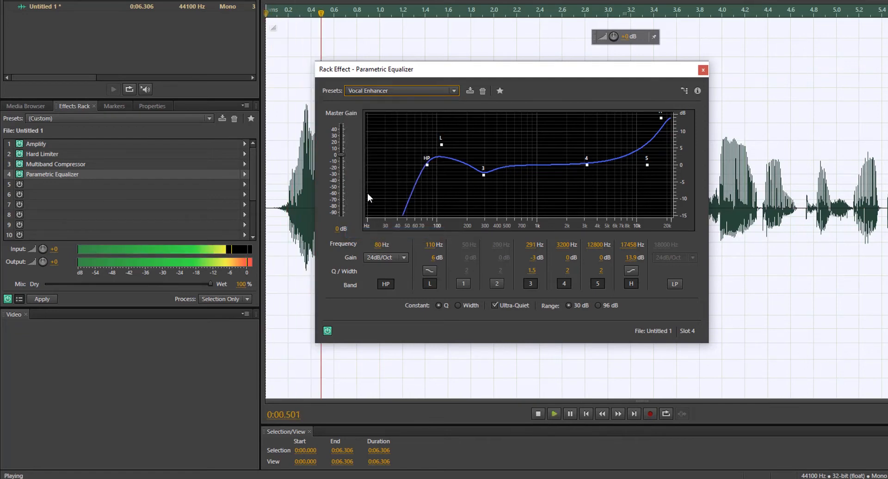
click(379, 91)
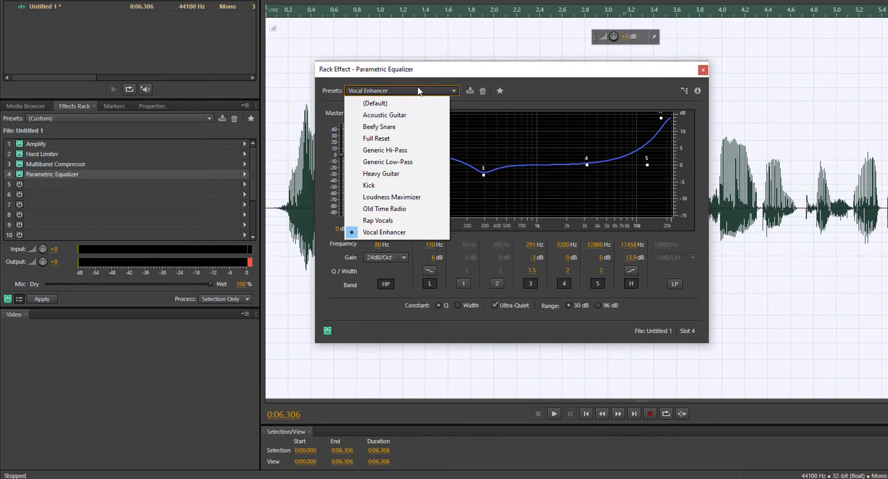
click(780, 79)
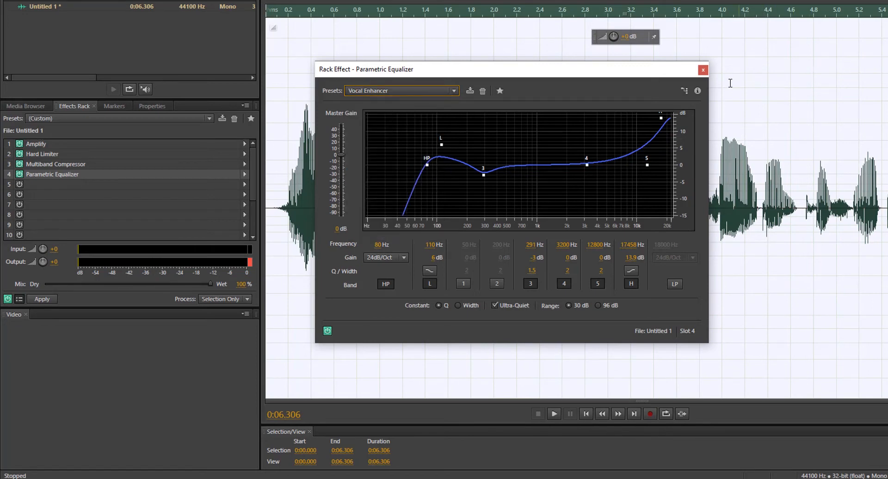
click(702, 71)
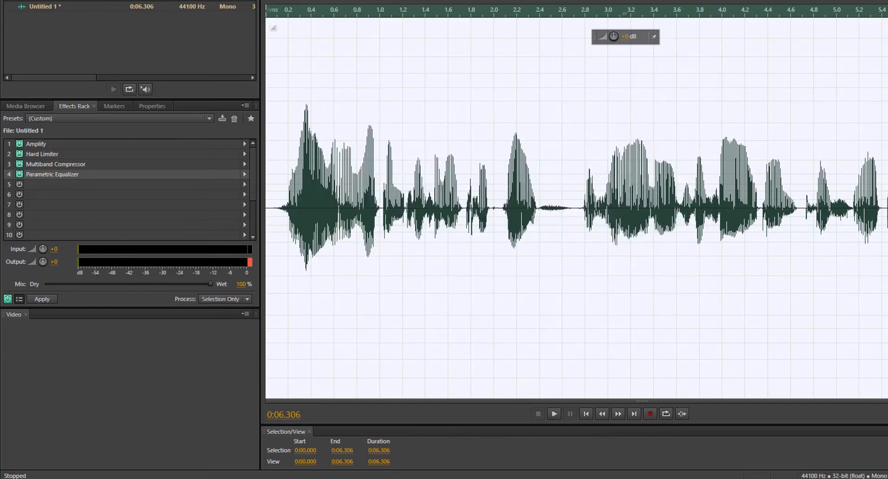
Add a Graphic Equalizer (20 Bands) effect with the 20 Band Classic V preset to rack slot 5.
click(52, 181)
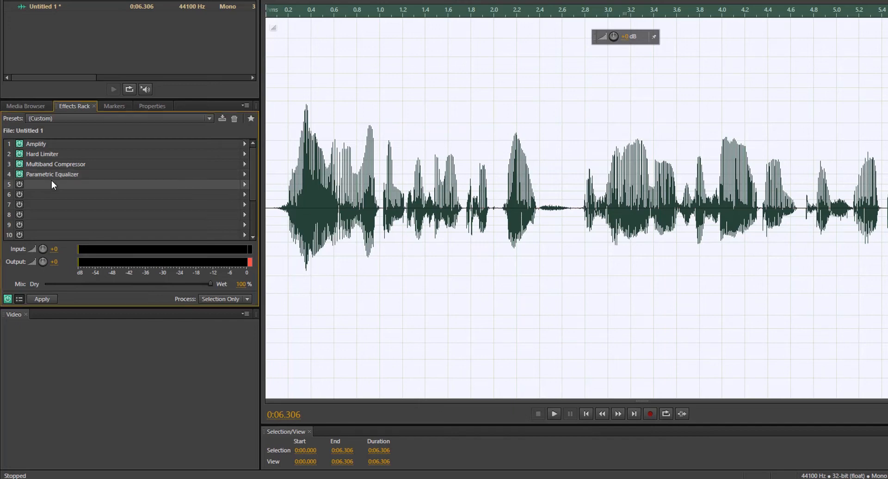
click(241, 184)
mouse_move(291, 248)
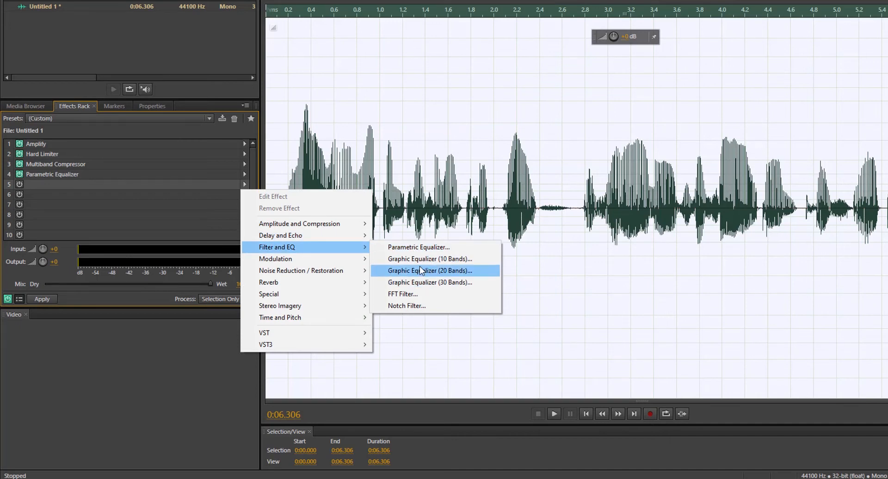
click(455, 271)
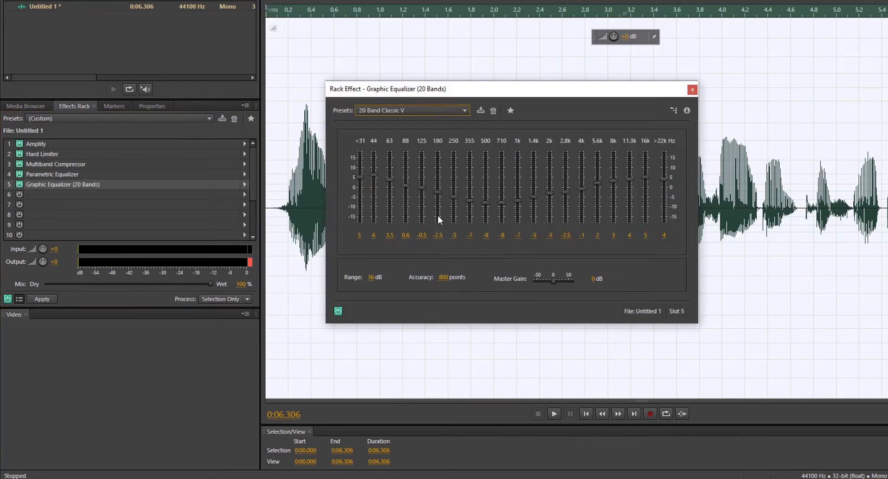
click(394, 116)
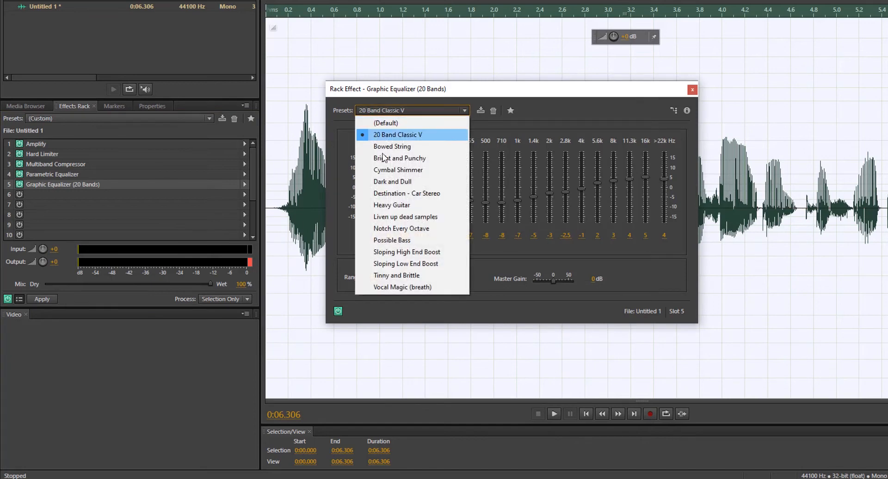
click(416, 135)
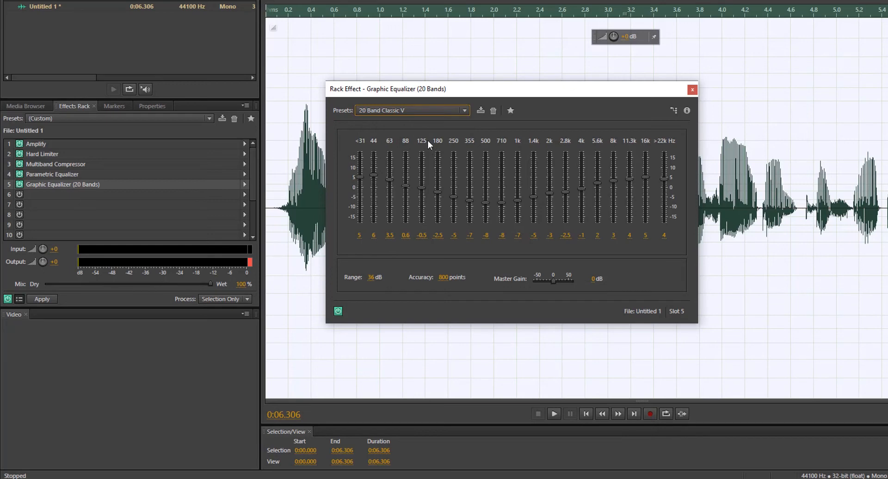
Play the recording through the 20-band Graphic Equalizer and close the effect's settings.
key(space)
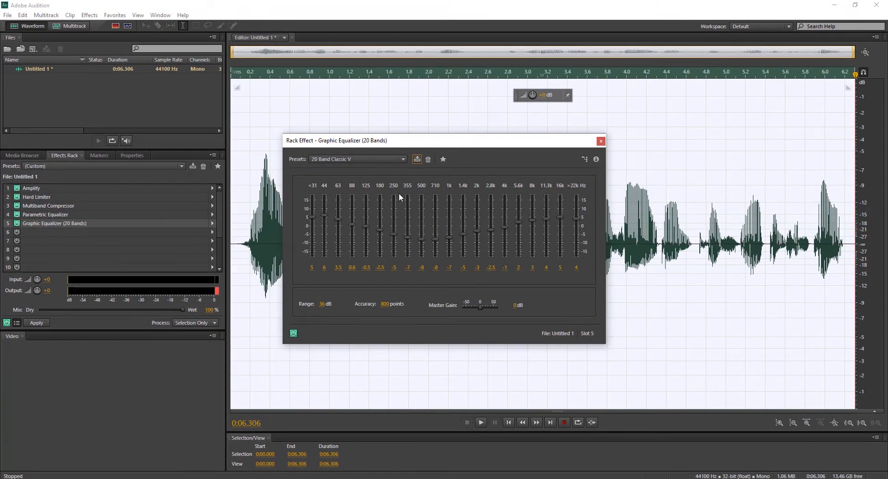
key(space)
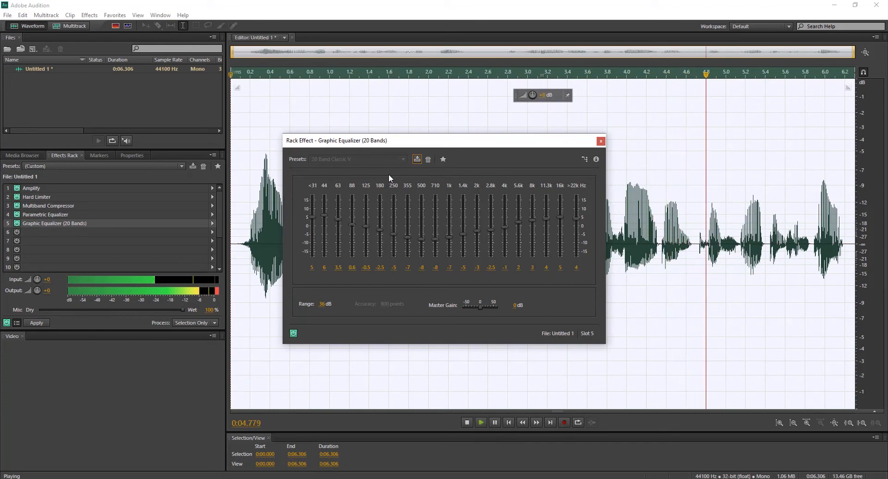
click(600, 141)
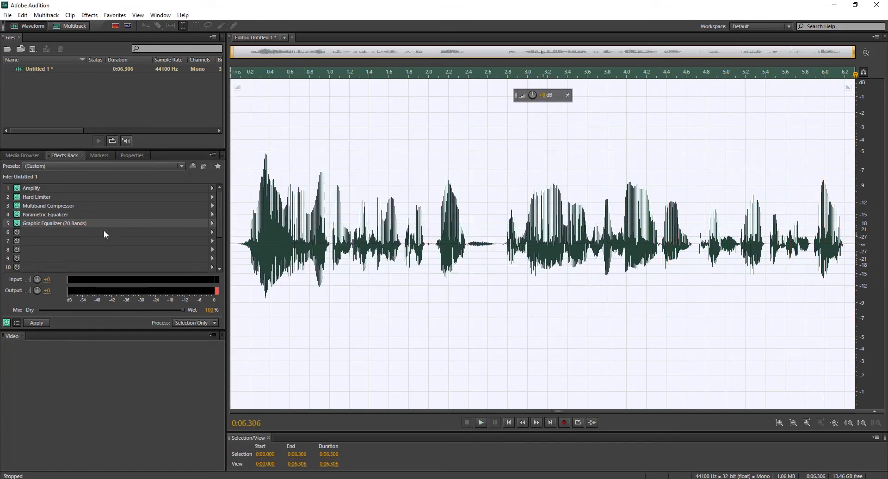
Clear the waveform selection, bypass all five rack effects and play the unprocessed recording from the start.
click(71, 232)
click(231, 232)
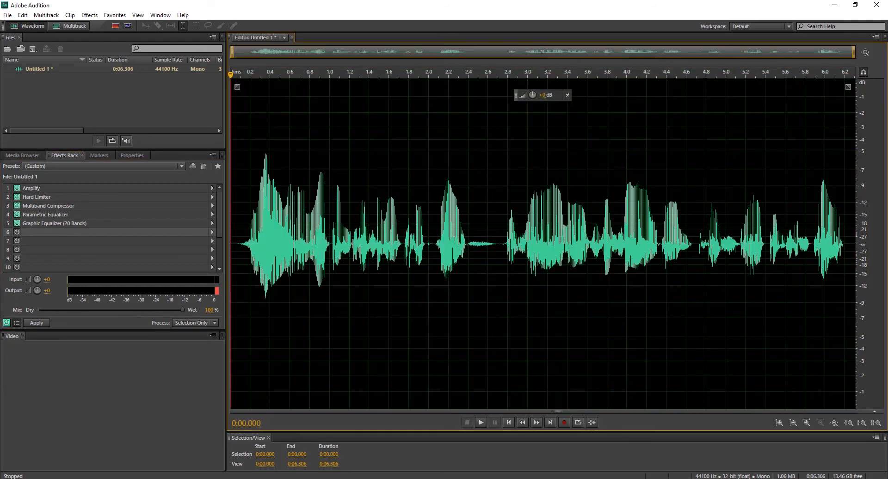
click(17, 188)
click(17, 197)
click(17, 206)
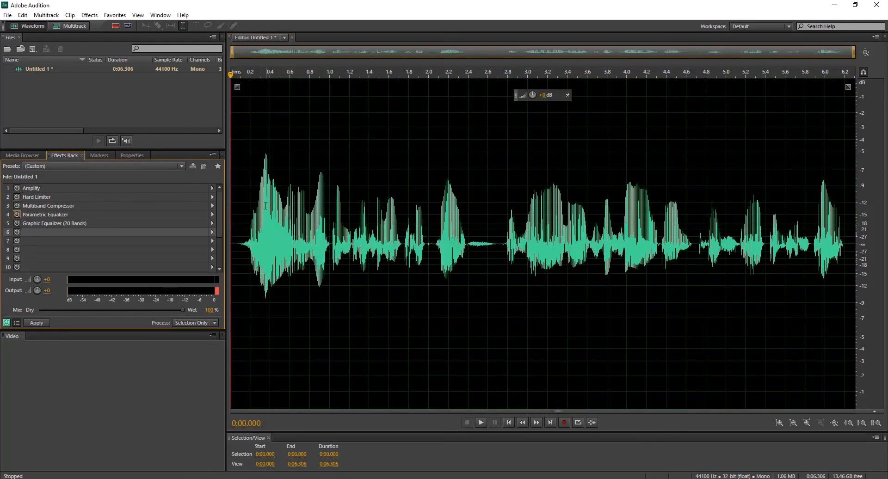
key(space)
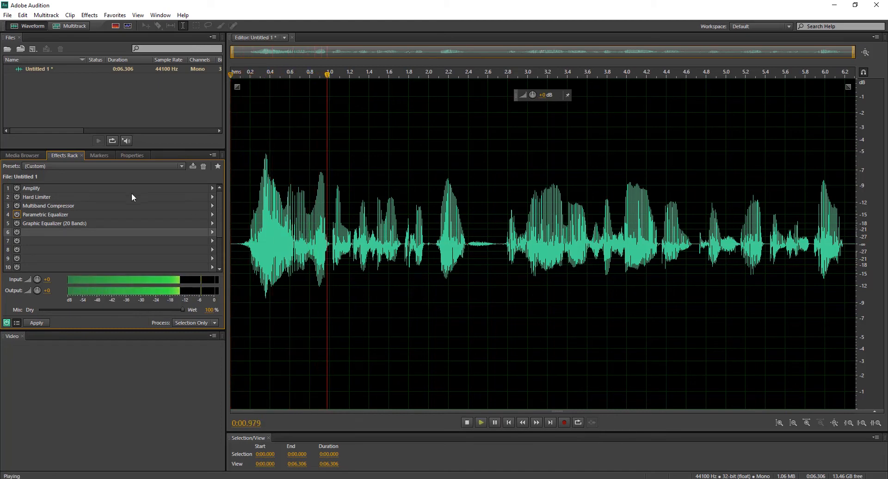
Re-enable the five rack effects one after another during playback to compare the sound.
click(17, 188)
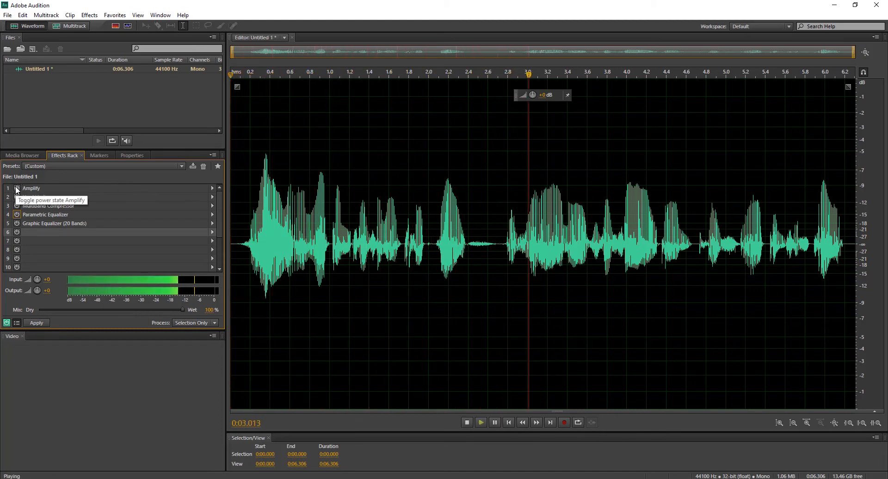
click(17, 197)
click(19, 205)
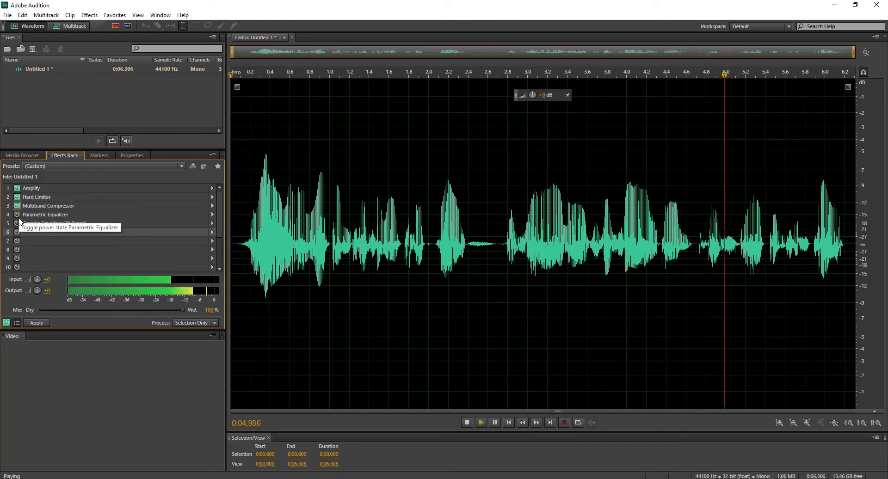
click(18, 215)
click(17, 223)
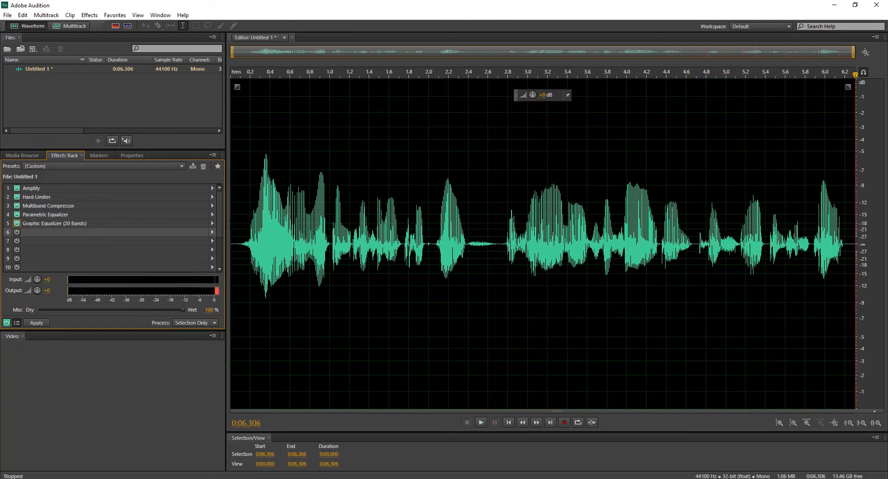
key(space)
click(8, 15)
mouse_move(106, 191)
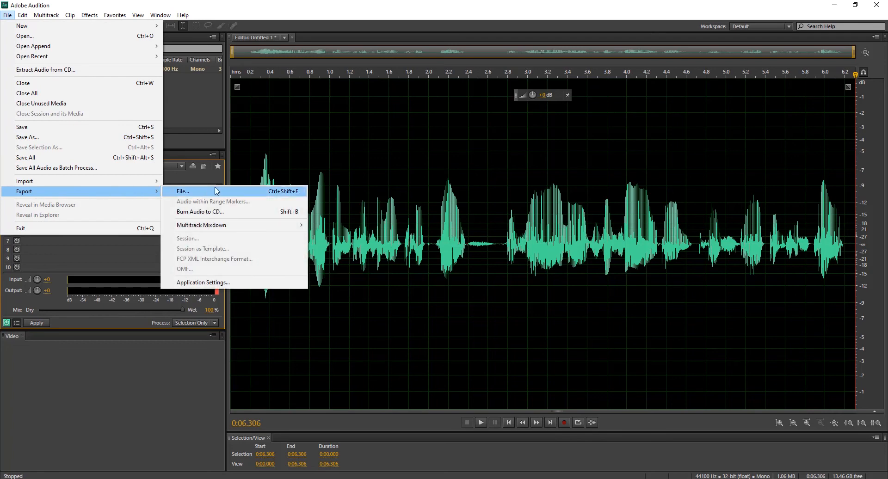
click(5, 16)
click(5, 16)
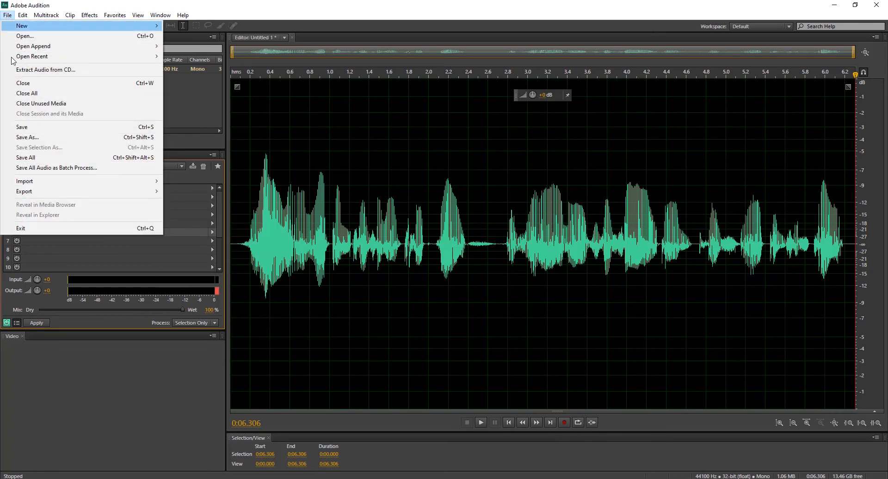
mouse_move(109, 191)
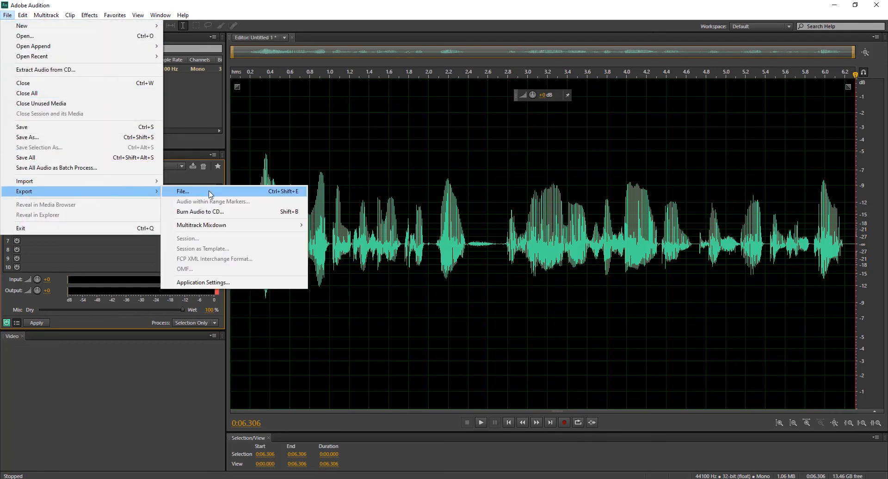
click(206, 193)
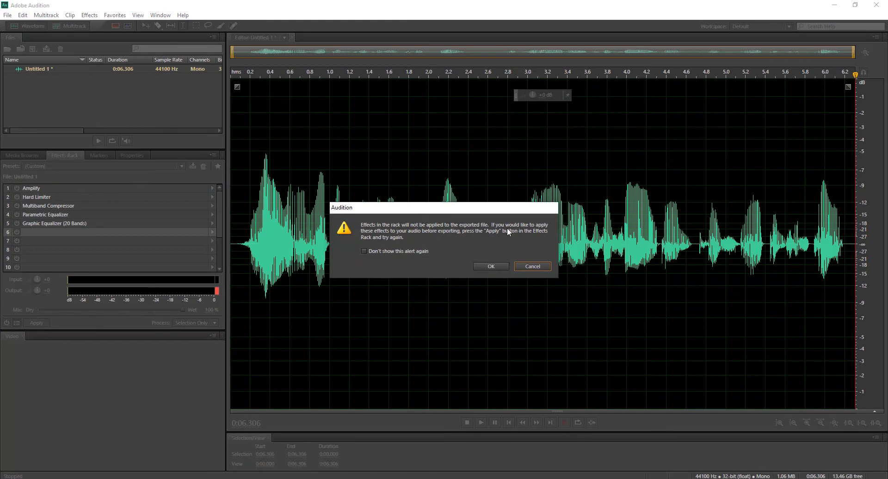
click(536, 265)
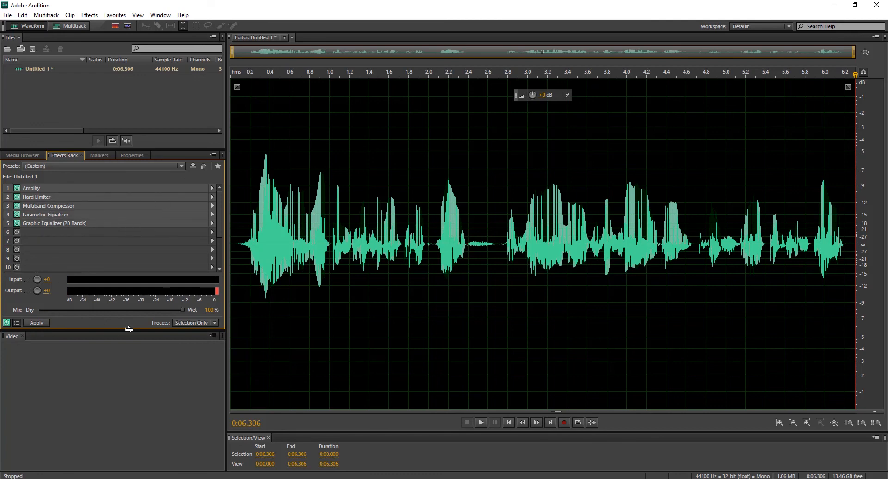
Apply the effects rack permanently to the recording and play the processed audio.
click(41, 323)
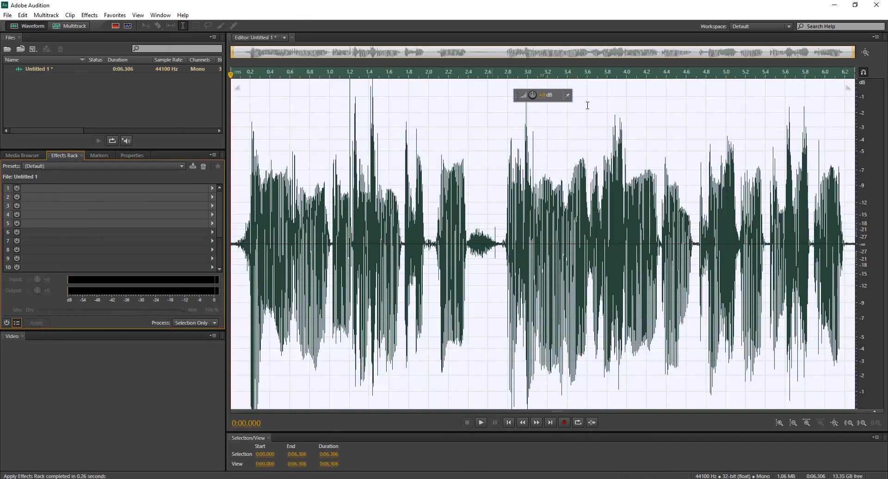
key(space)
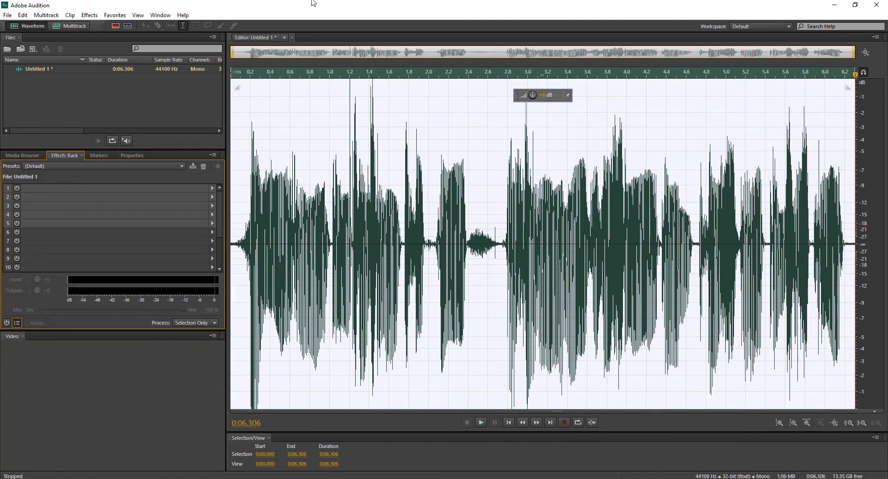
Start exporting the processed recording as an audio file.
click(7, 15)
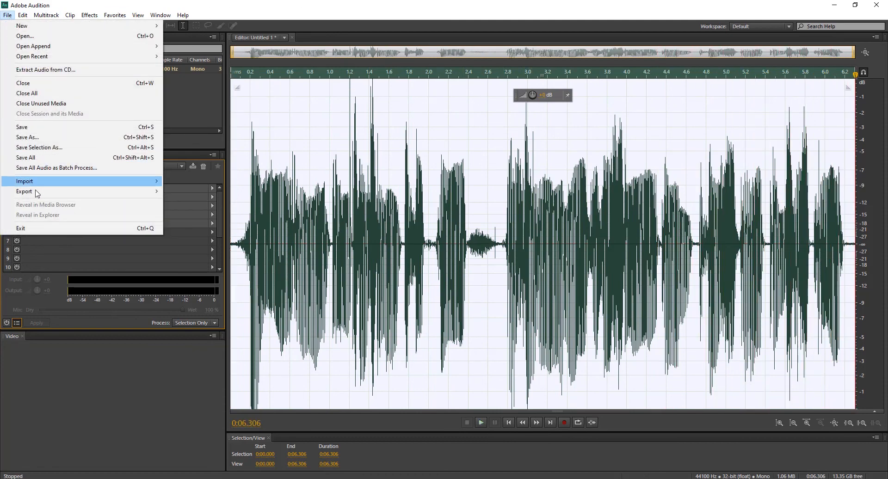
mouse_move(45, 195)
click(198, 191)
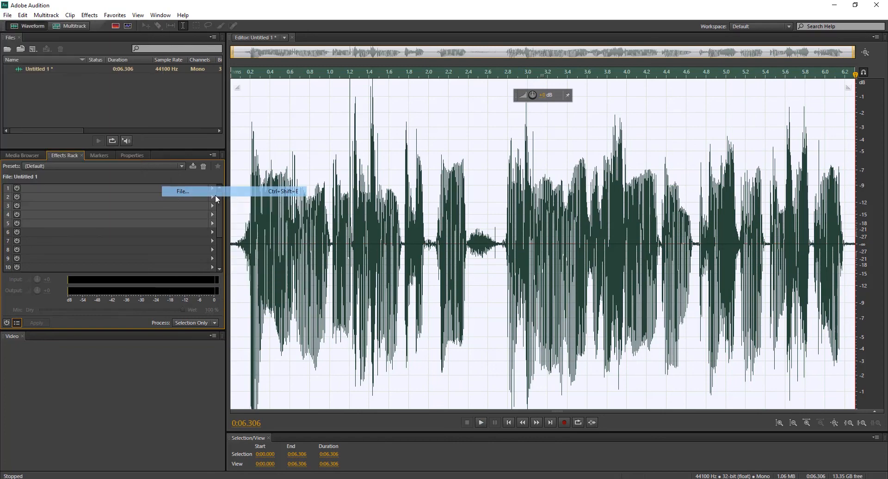